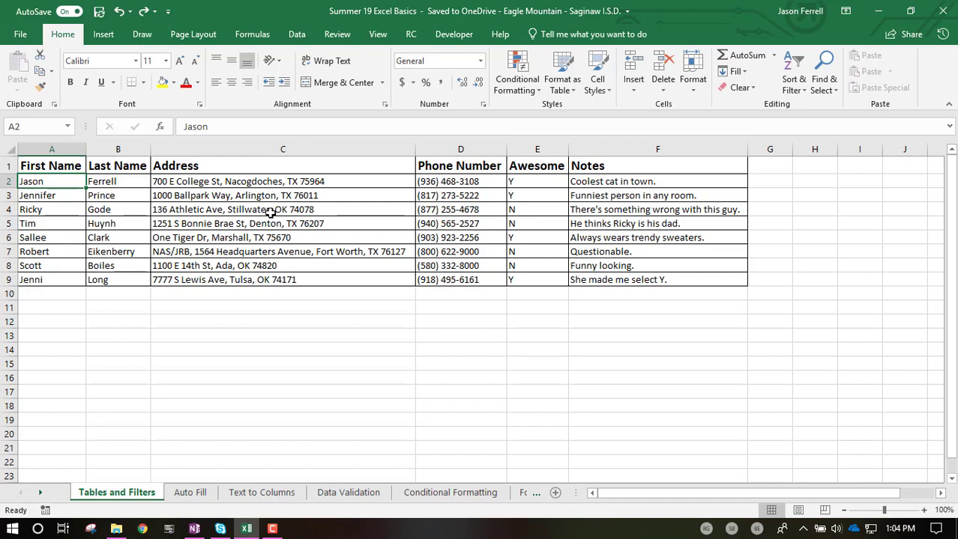
Examine the contact list's column headings in row 1, from First Name through Notes.
left_click(45, 168)
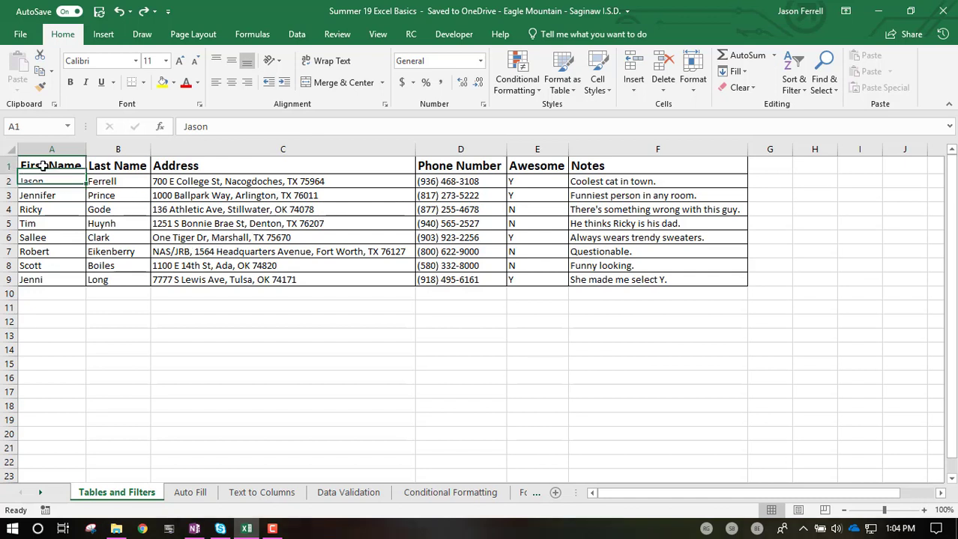
left_click(101, 165)
left_click(299, 165)
left_click(491, 164)
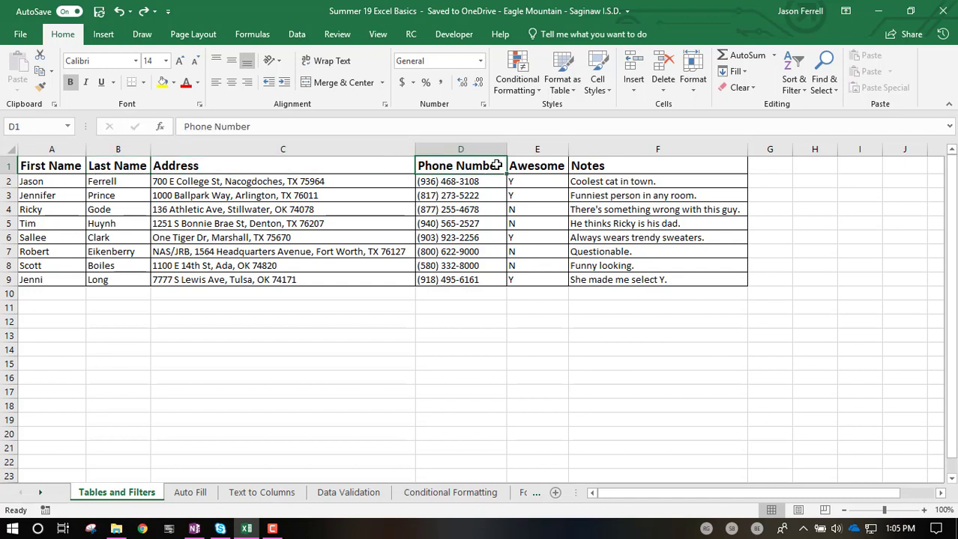
left_click(529, 164)
left_click_drag(603, 165, 605, 182)
left_click(605, 166)
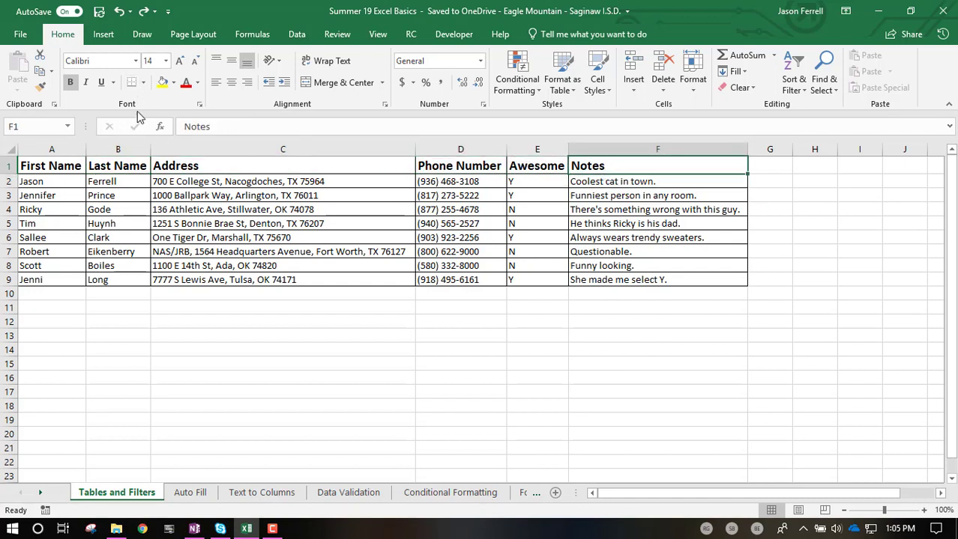
left_click(48, 182)
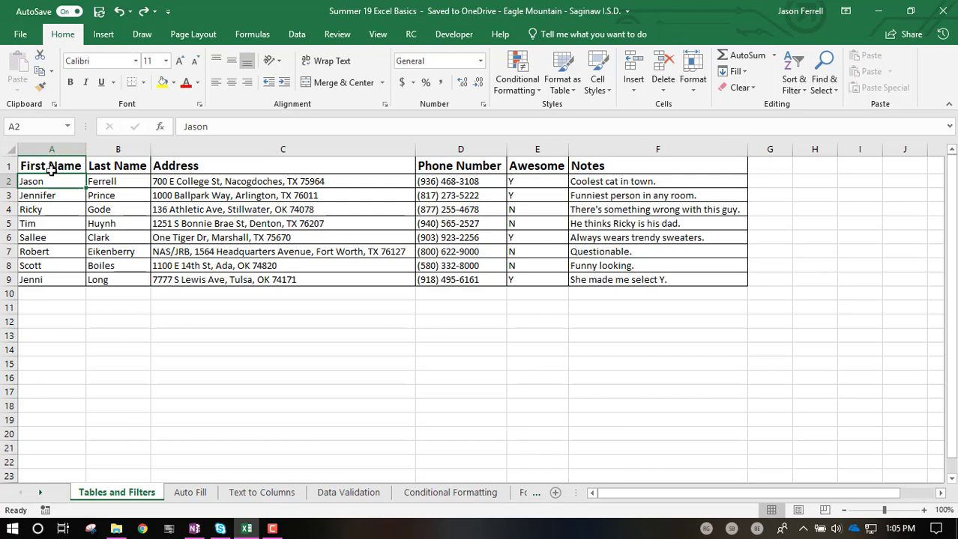
Examine the full extent of the contact data in A1:F9, including its header row and first and last cells.
left_click_drag(52, 165, 662, 277)
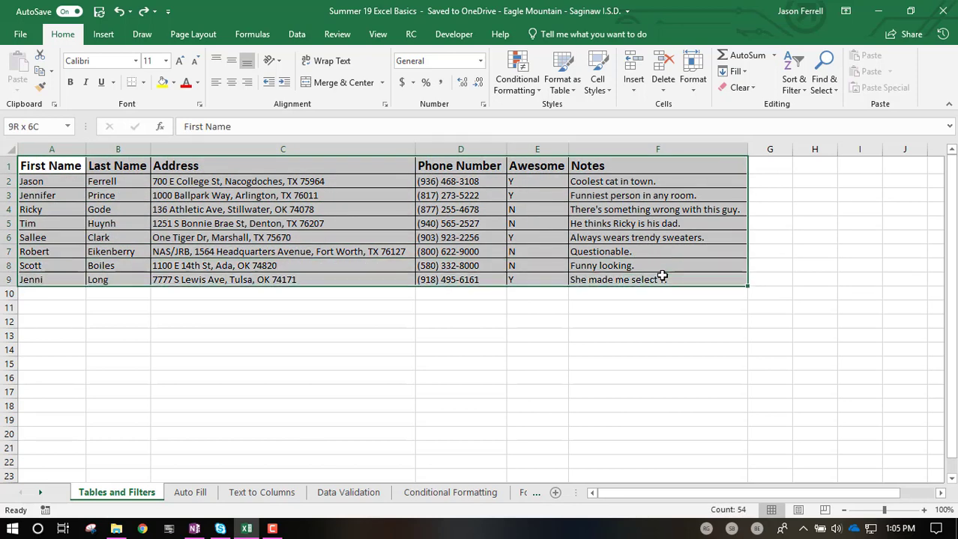
left_click(107, 205)
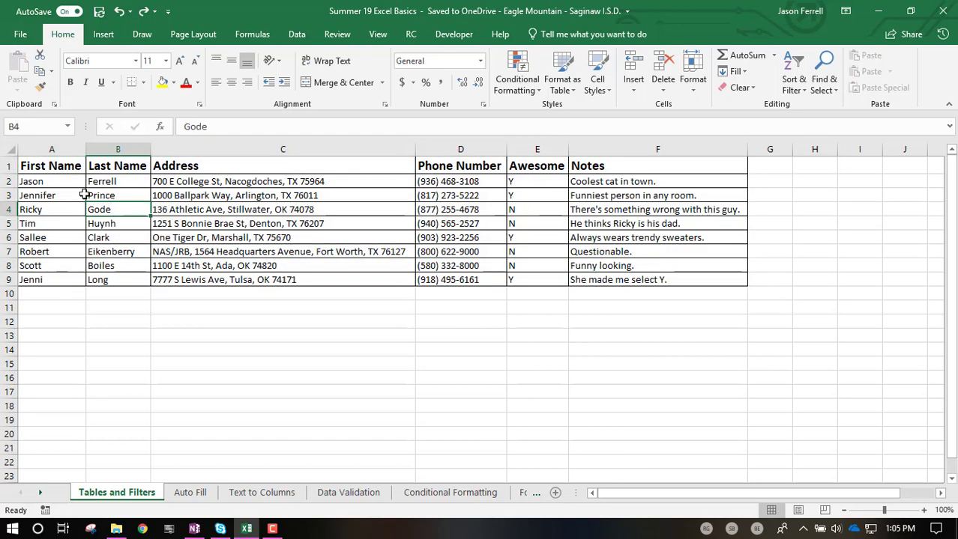
left_click(64, 168)
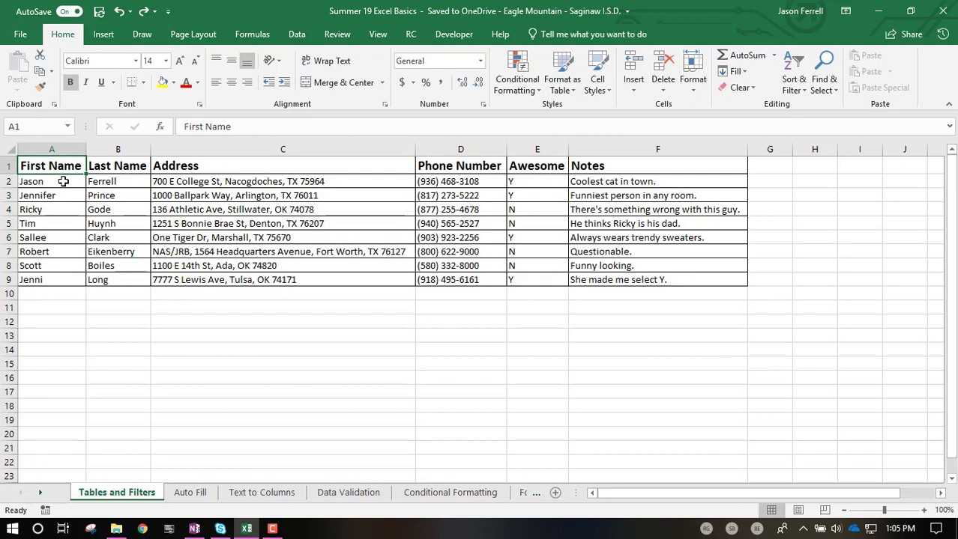
left_click(64, 181)
left_click(605, 280)
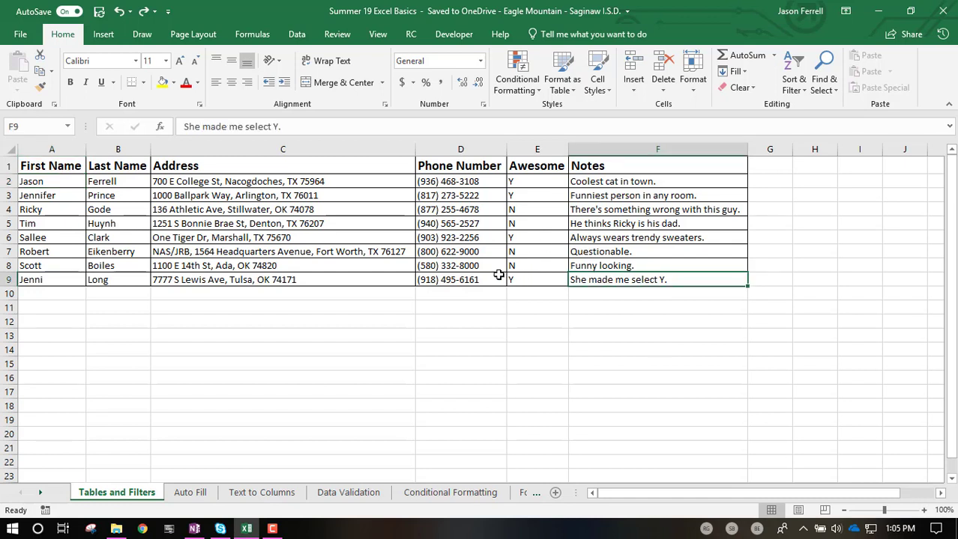
left_click(90, 178)
left_click(61, 169)
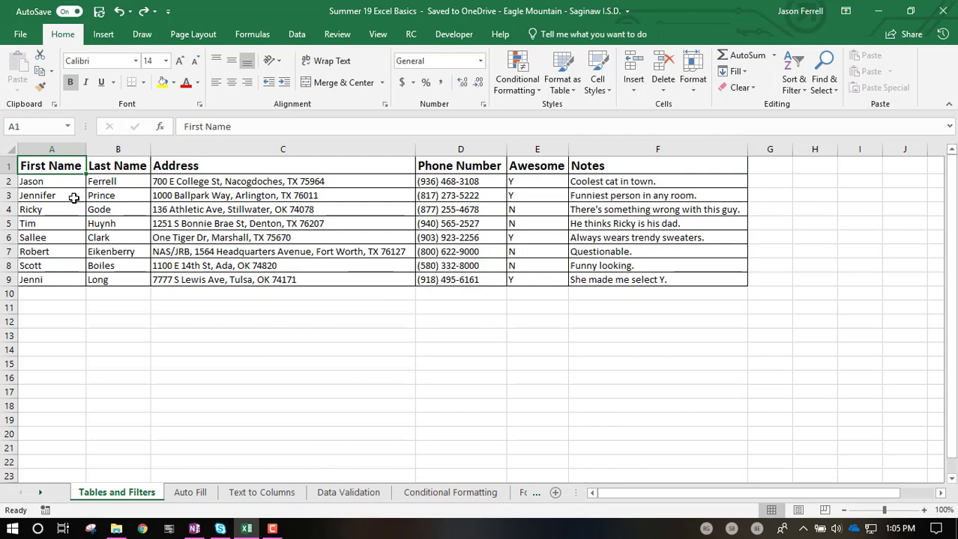
left_click_drag(65, 166, 598, 164)
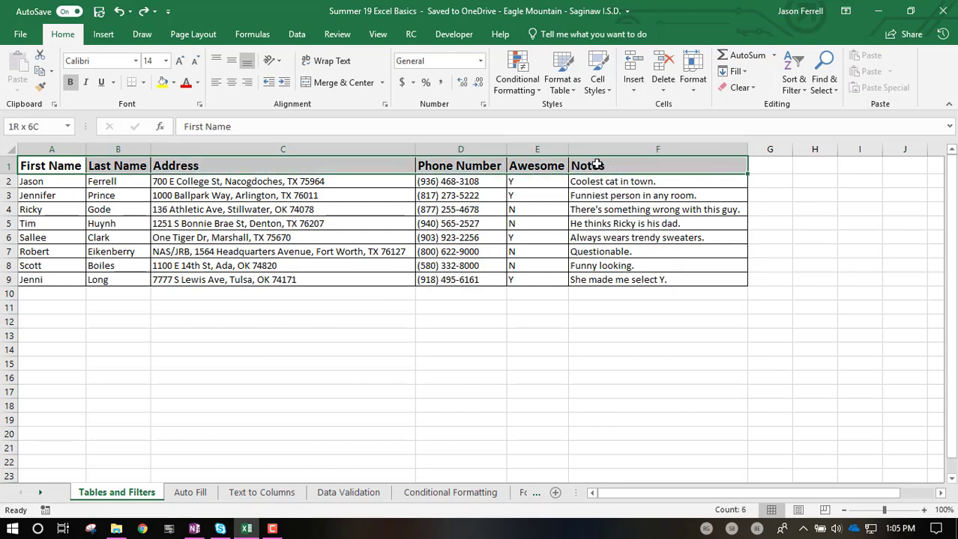
left_click(240, 195)
Convert the contact list in A1:F9 into a table that uses the first row as headers.
left_click_drag(66, 164, 638, 279)
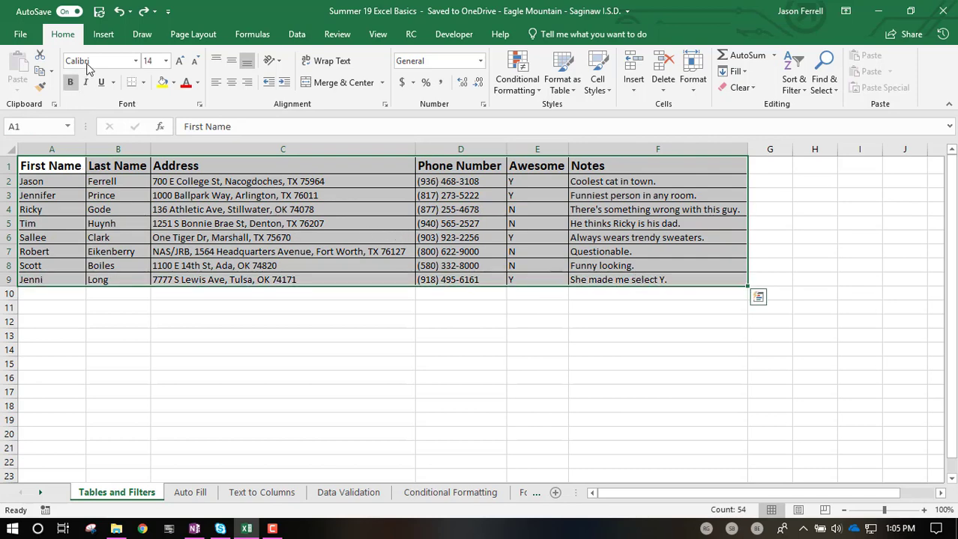
left_click(103, 35)
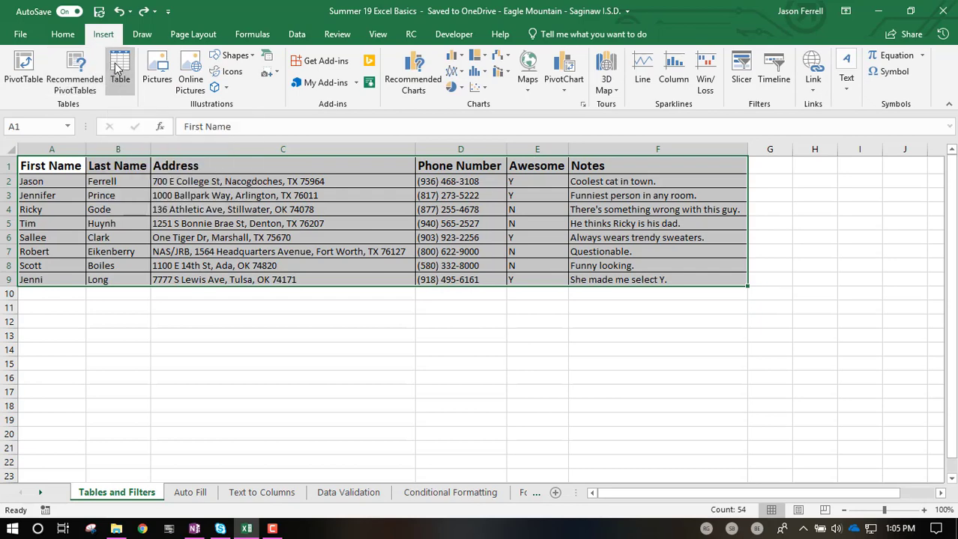
left_click(119, 75)
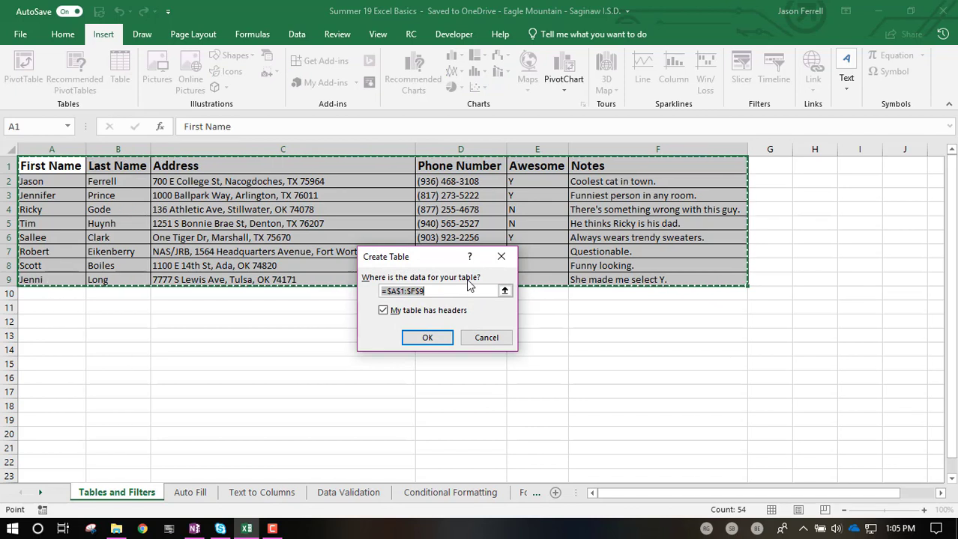
left_click(419, 291)
left_click(440, 342)
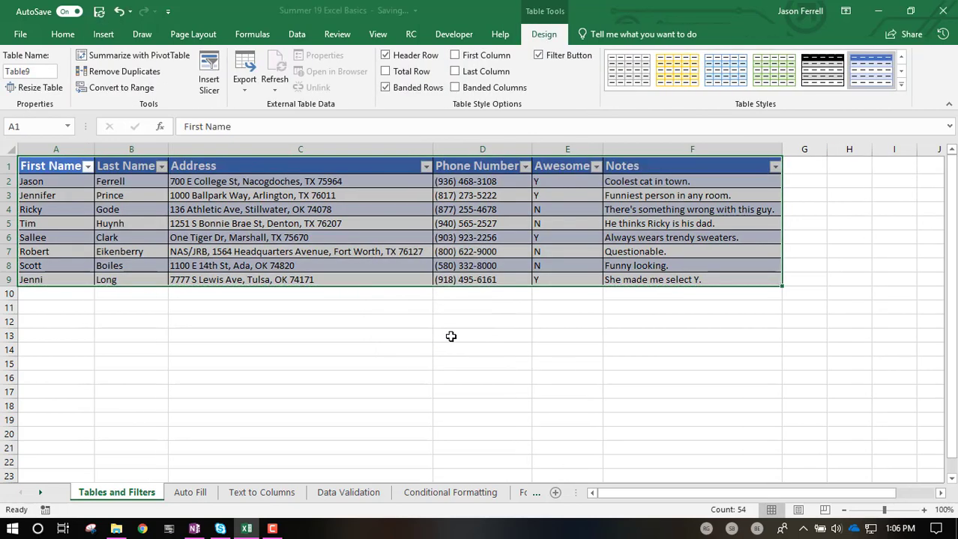
Examine the new table's banded rows, its First Name column and that column's filter control.
left_click(219, 320)
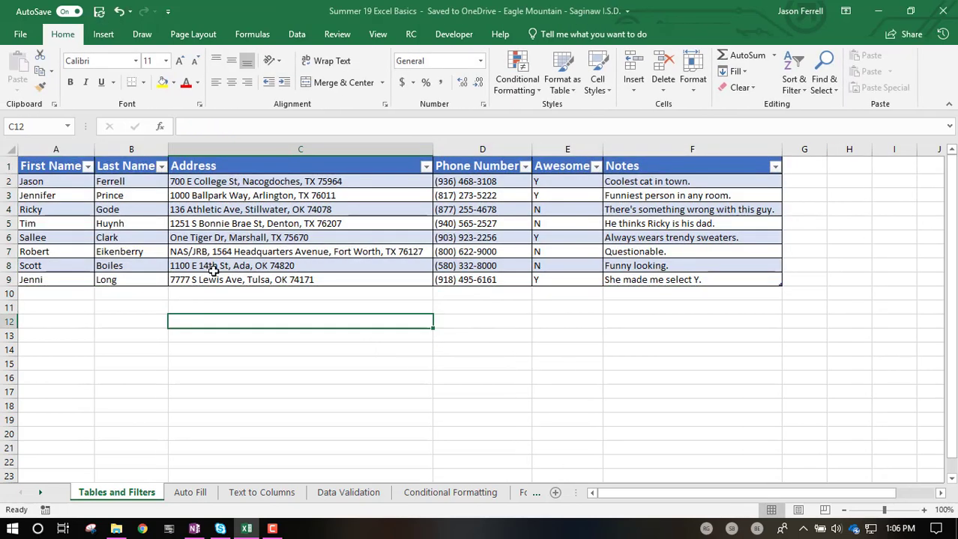
left_click(57, 186)
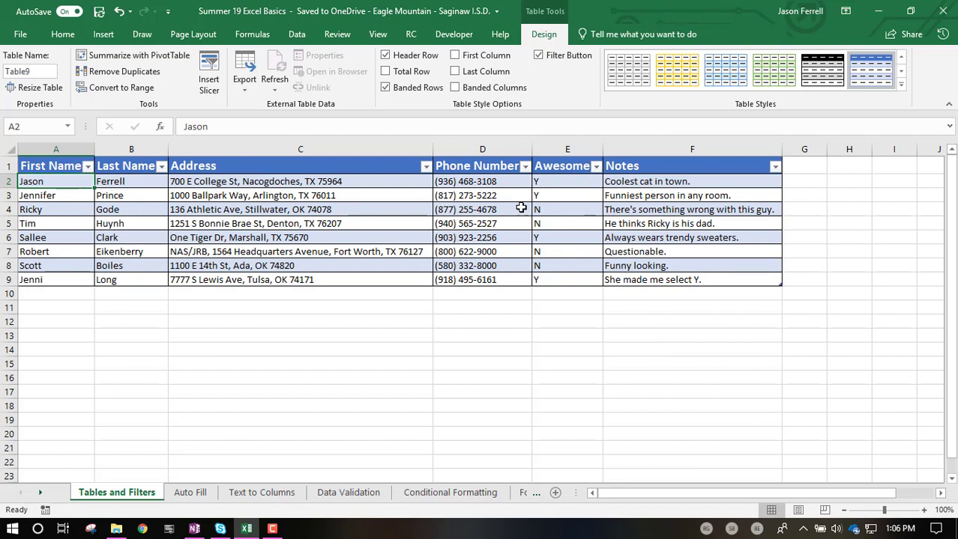
left_click_drag(78, 188, 652, 182)
left_click(99, 210)
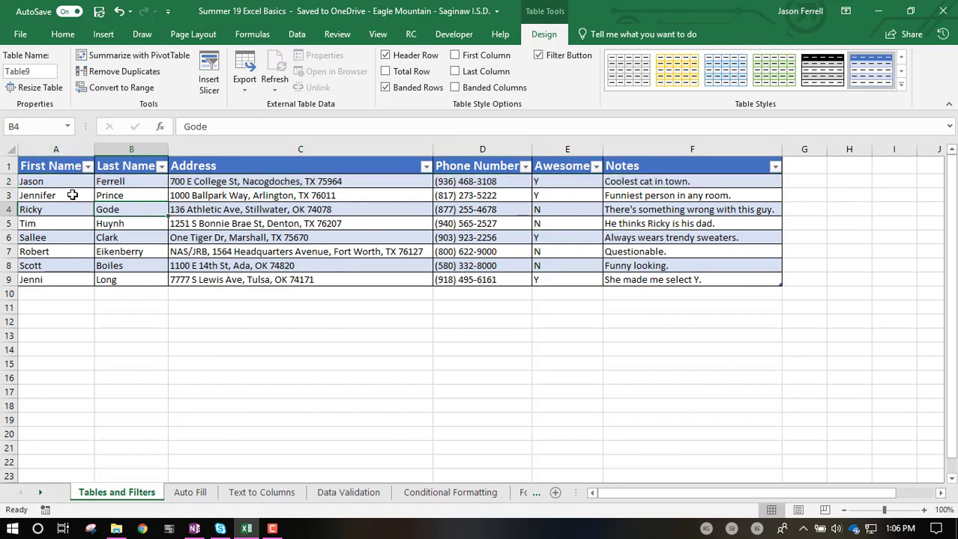
left_click_drag(65, 182, 57, 281)
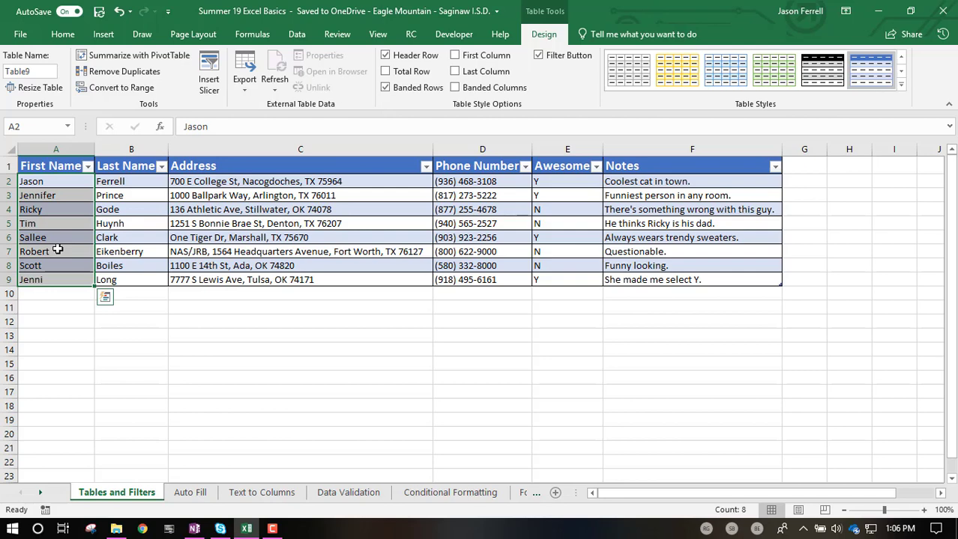
left_click(87, 167)
left_click(88, 167)
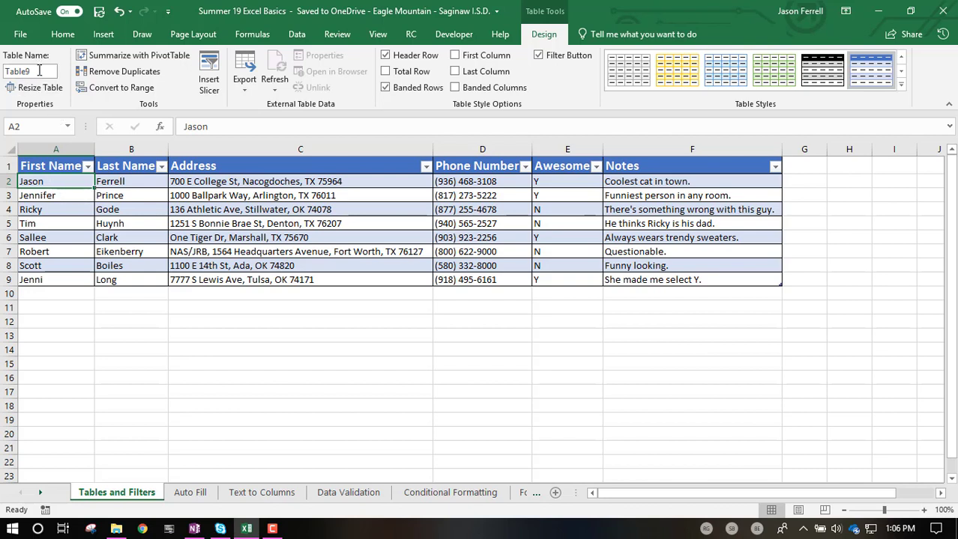
Try the black and yellow banded styles on the contact table and return to the blue style.
left_click(77, 195)
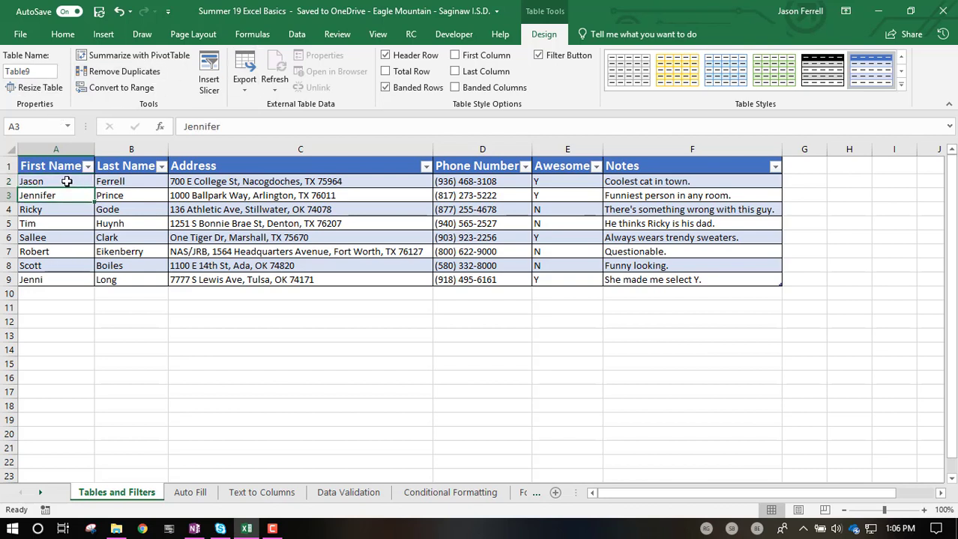
left_click(67, 181)
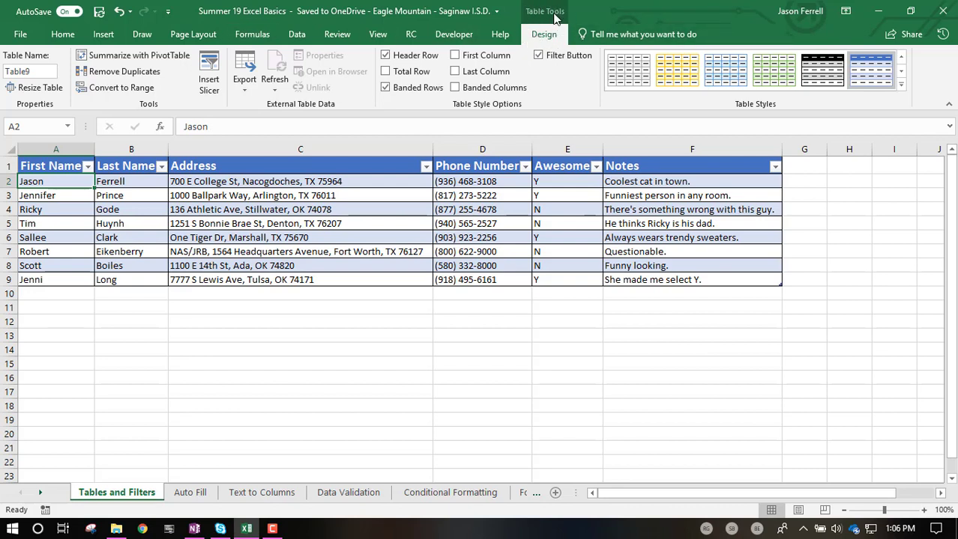
left_click(829, 74)
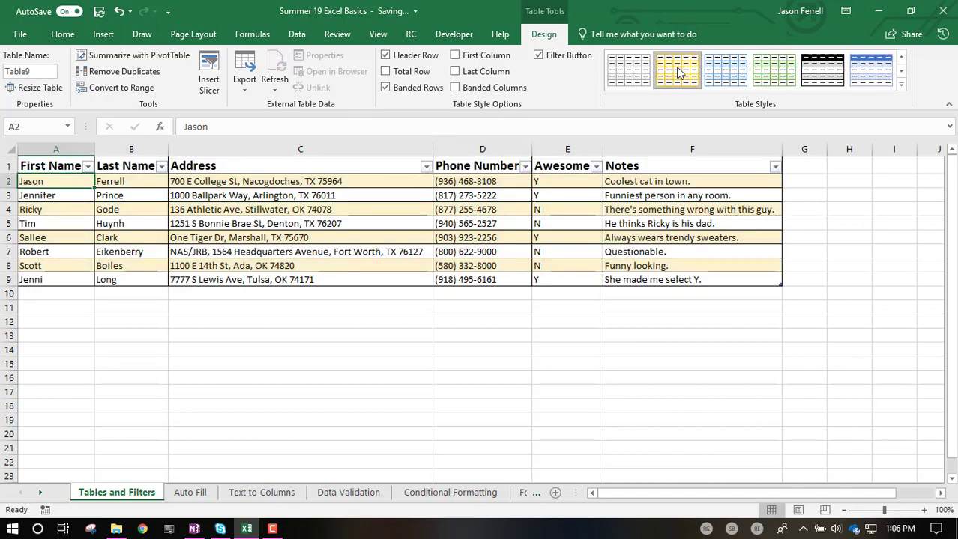
left_click(871, 69)
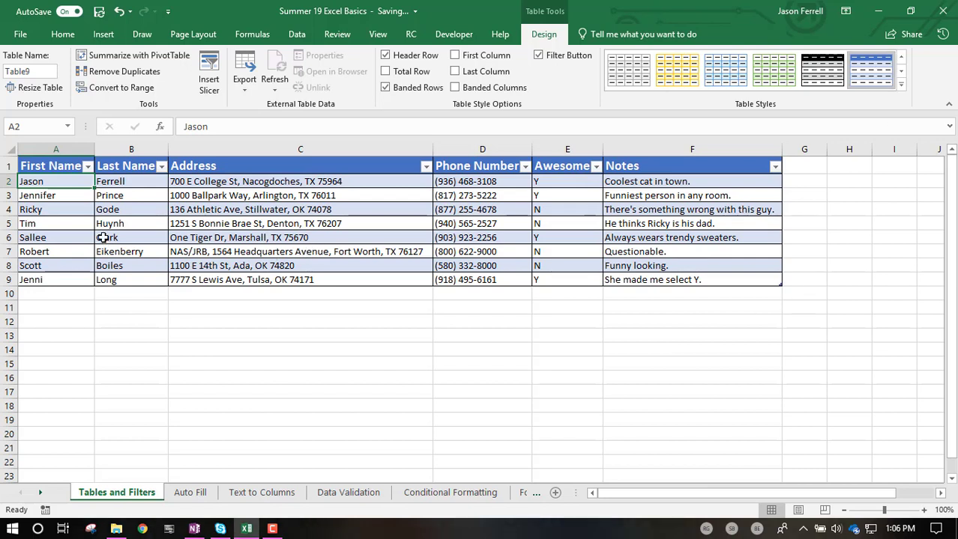
Rename the contact table as IT_Contact.
left_click(37, 72)
key("Home")
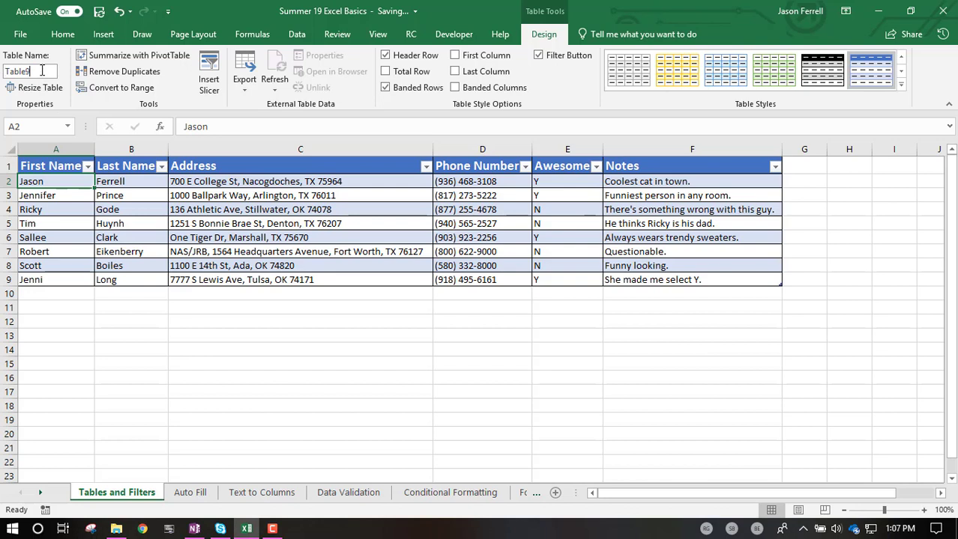
double_click(26, 70)
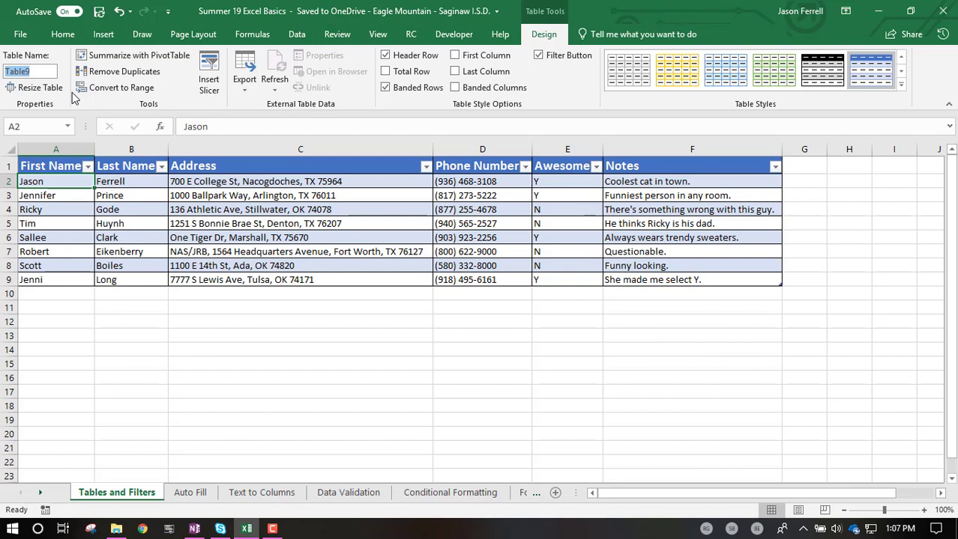
key("BackSpace")
left_click(126, 208)
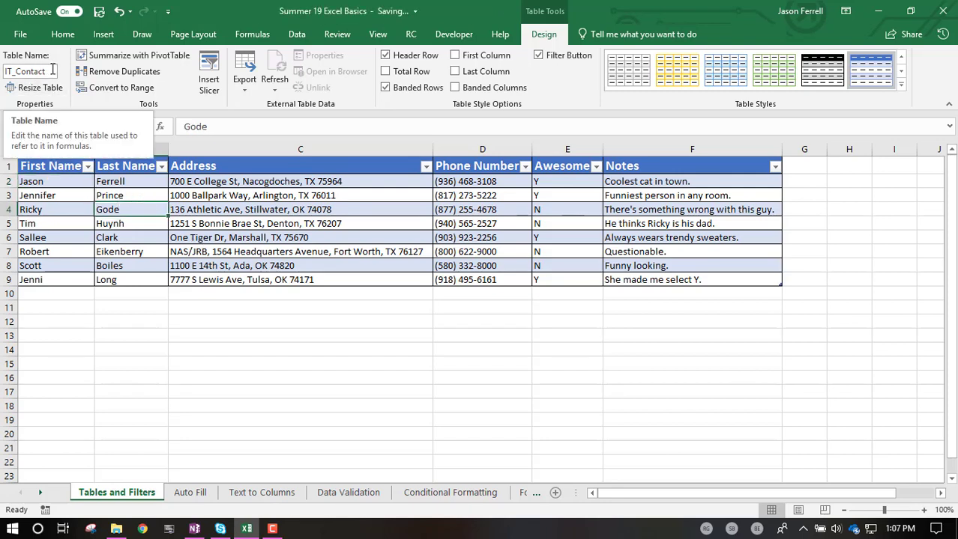
View the tables on the Conditional Formatting sheet and return to the Tables and Filters sheet.
left_click(312, 260)
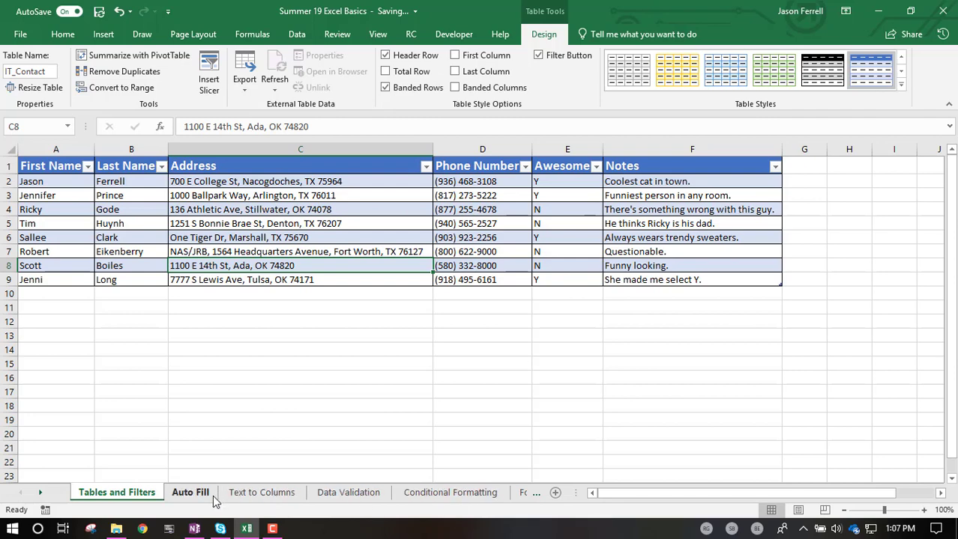
left_click(423, 497)
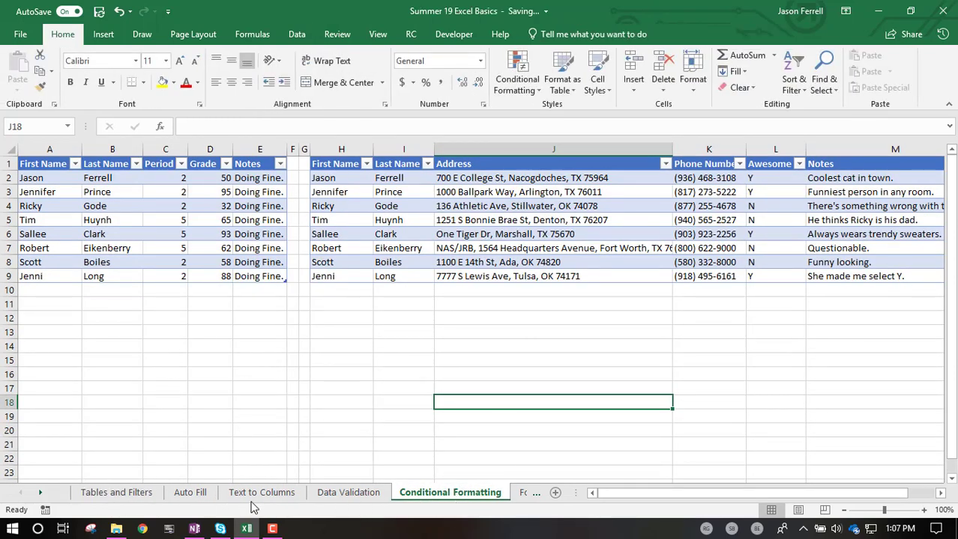
left_click(128, 496)
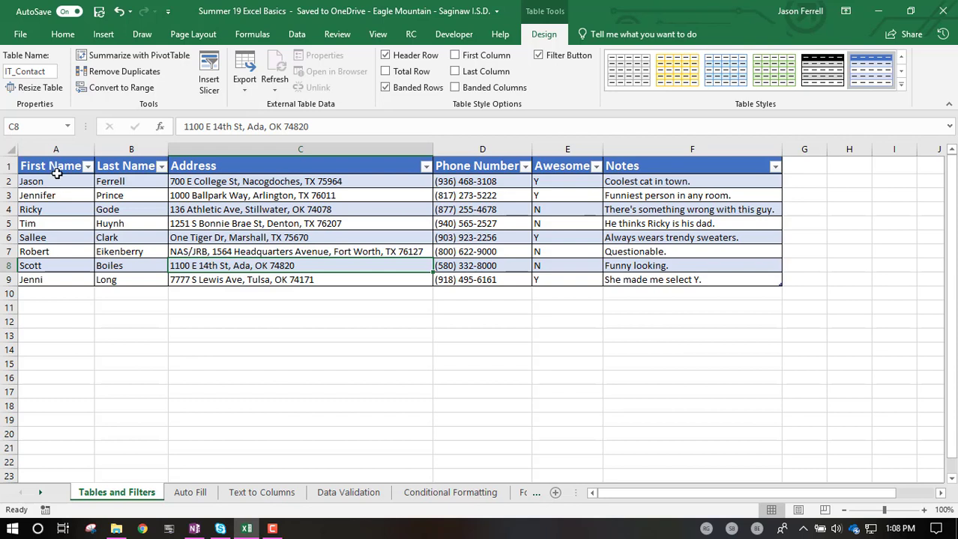
Filter the First Name column so that only the contact in row 6 is shown.
left_click_drag(56, 182, 60, 282)
left_click(58, 228)
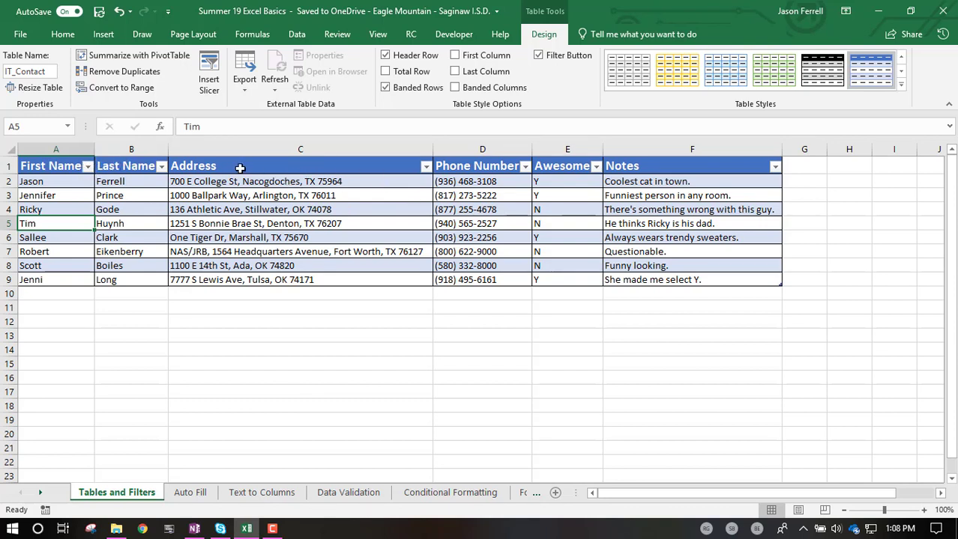
left_click(88, 167)
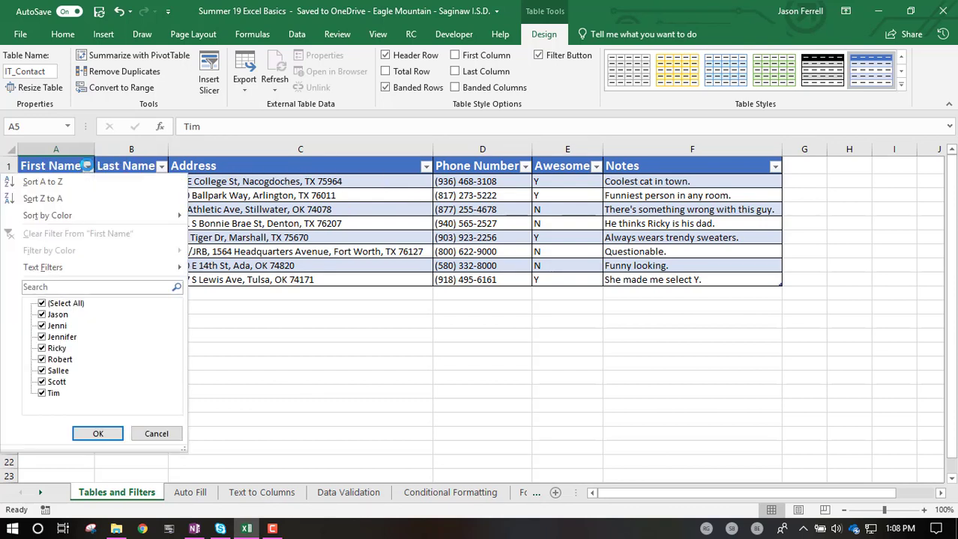
left_click(48, 306)
left_click(42, 372)
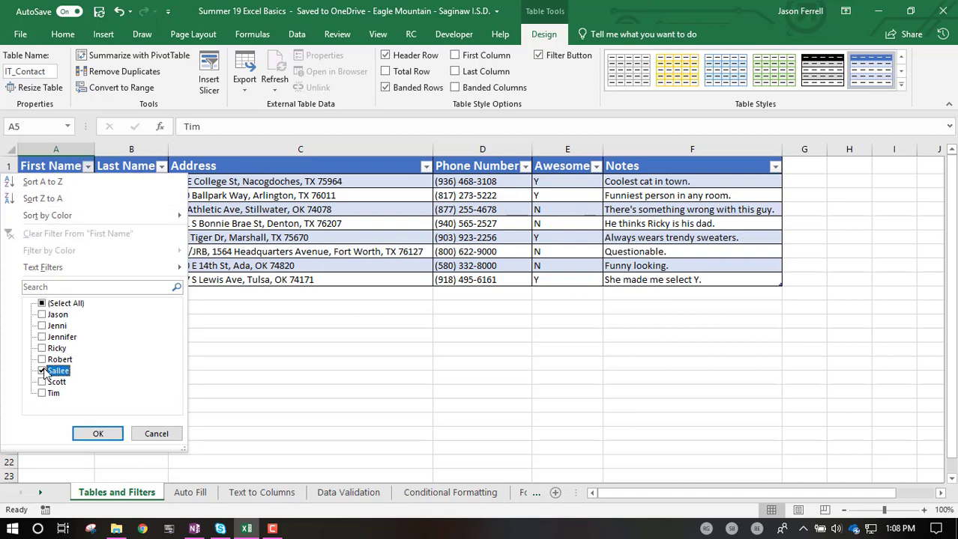
left_click(98, 434)
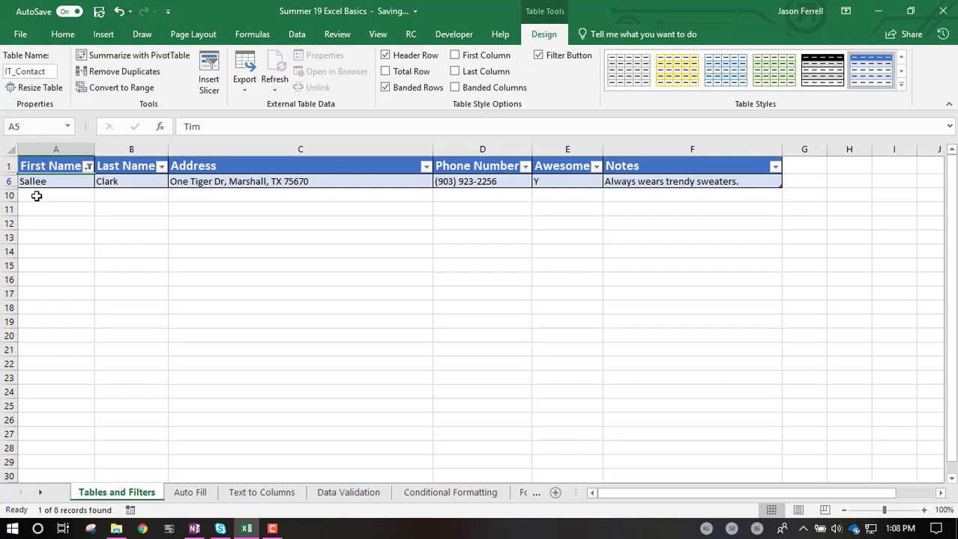
left_click(248, 250)
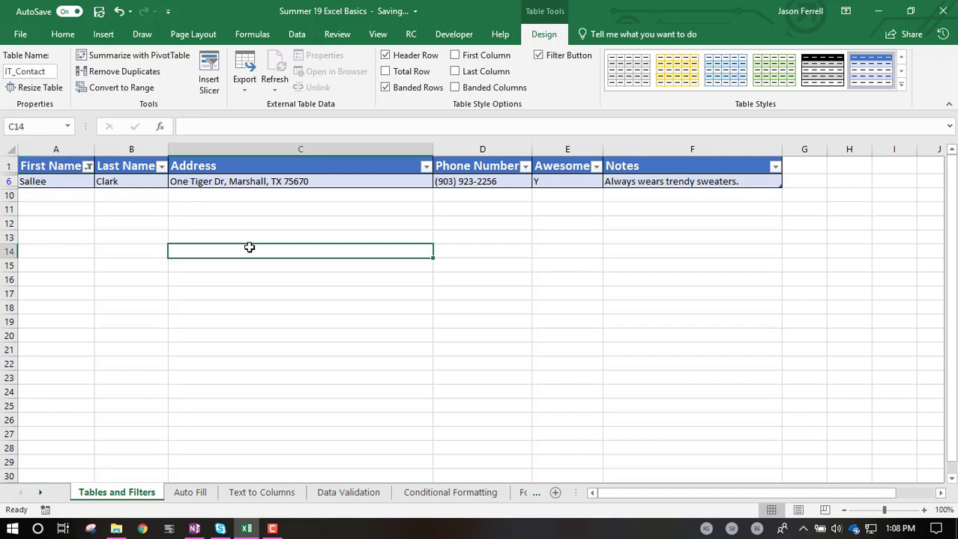
left_click(72, 201)
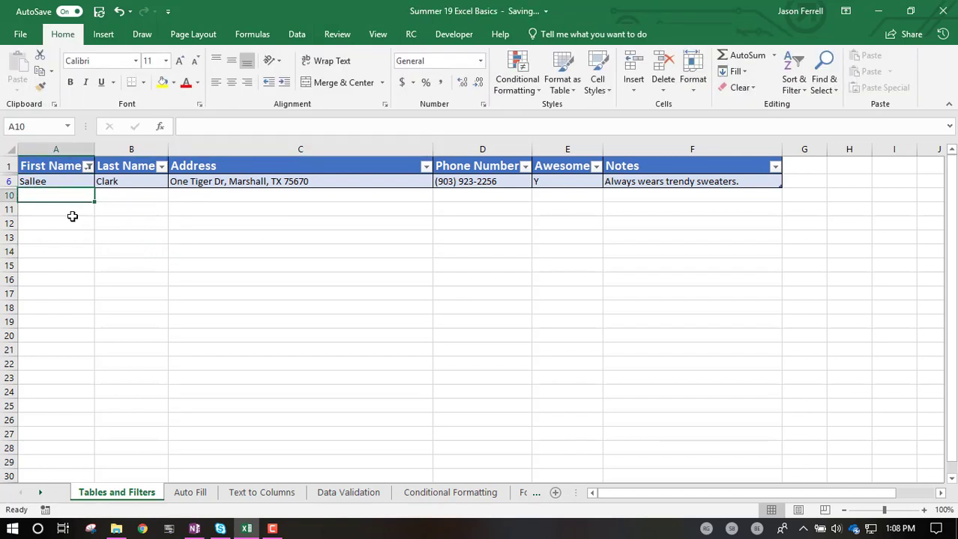
Show all contacts again by including every value in the First Name column filter.
left_click(88, 167)
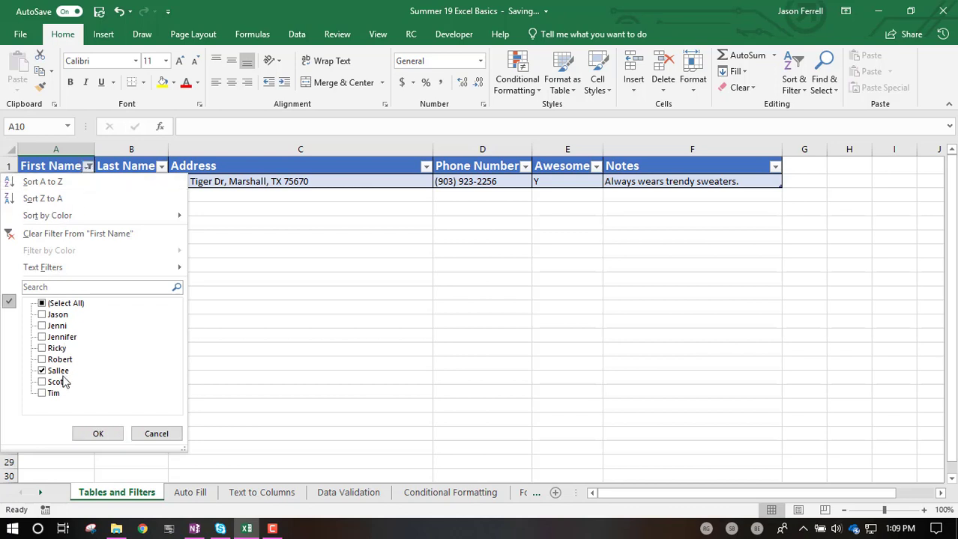
left_click(43, 303)
left_click(98, 434)
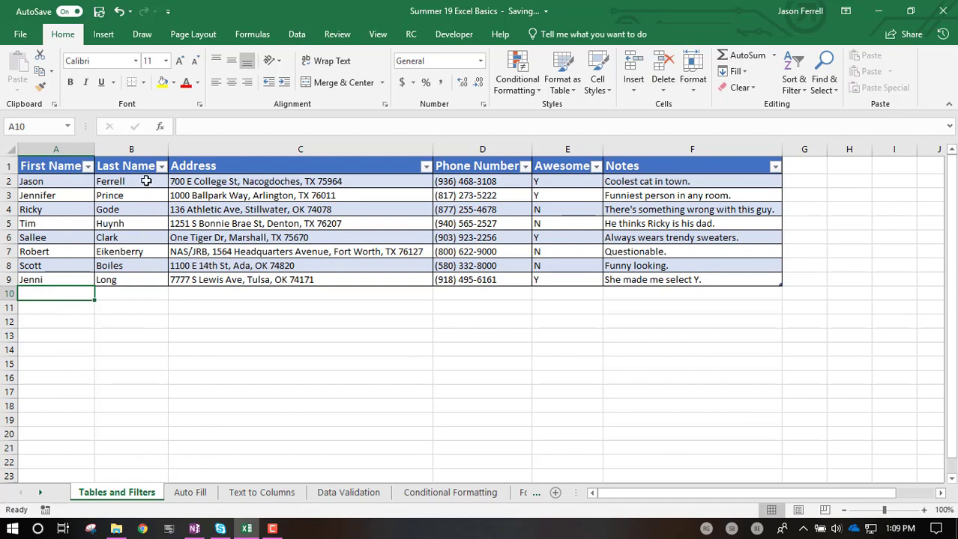
Sort the contact table by the First Name column from A to Z.
left_click_drag(112, 181, 111, 279)
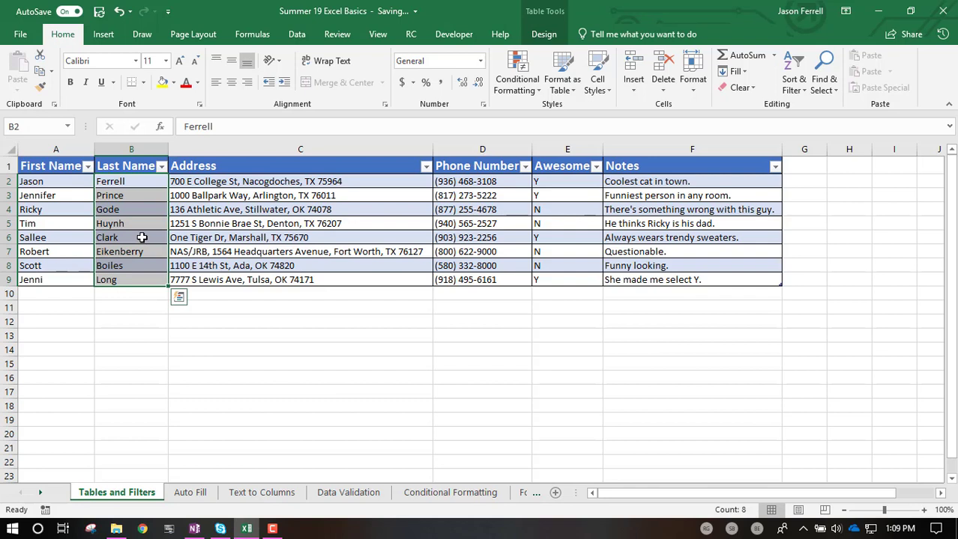
left_click_drag(60, 182, 59, 283)
left_click(88, 165)
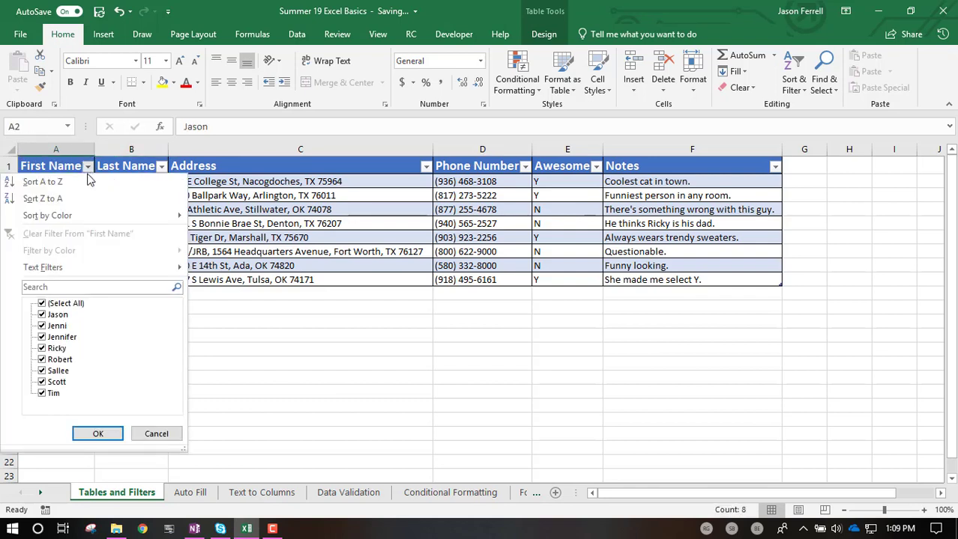
left_click(43, 183)
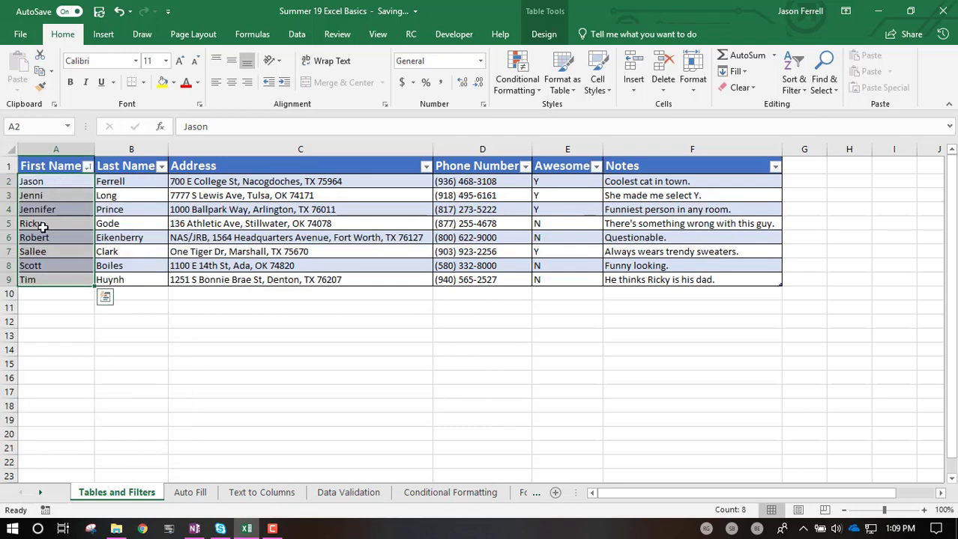
left_click(139, 310)
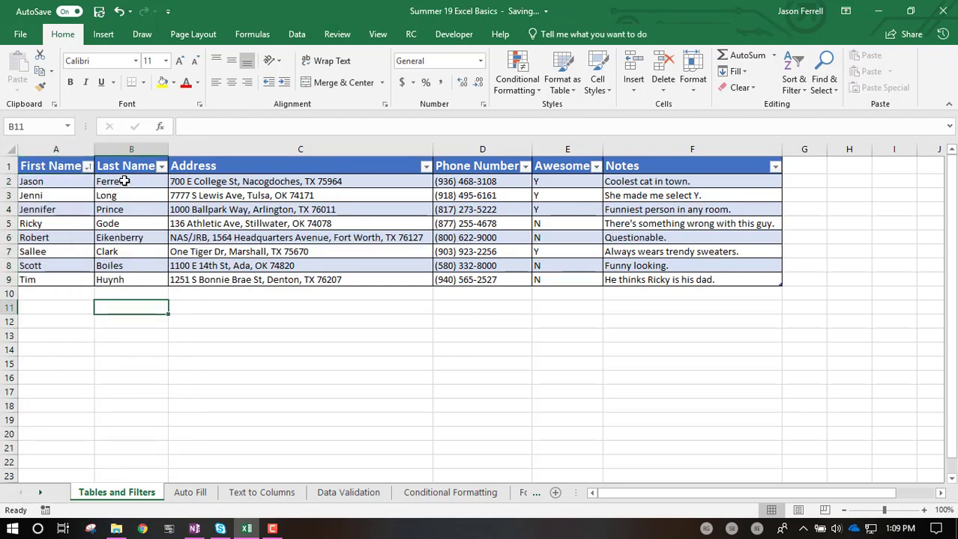
Sort the contact table by the Last Name column from A to Z.
left_click_drag(124, 181, 133, 278)
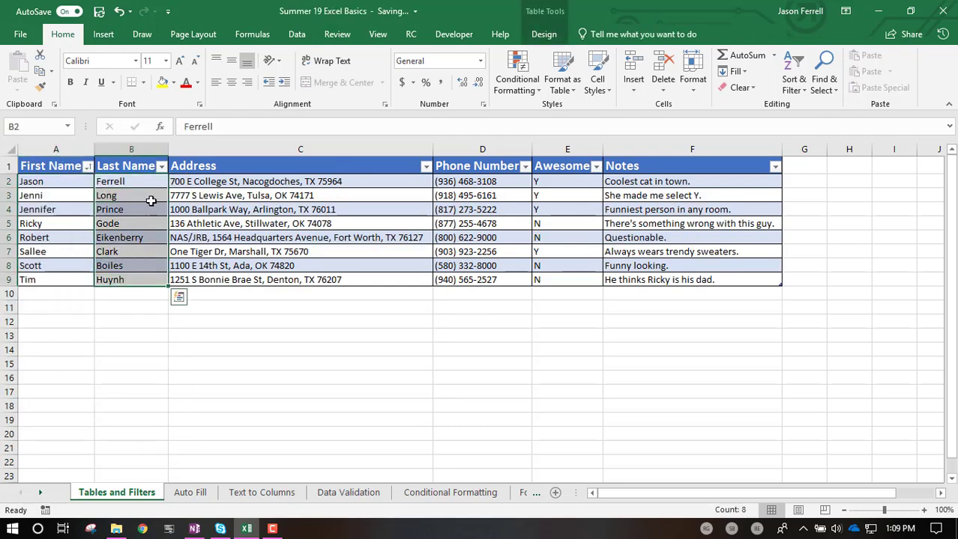
left_click(75, 346)
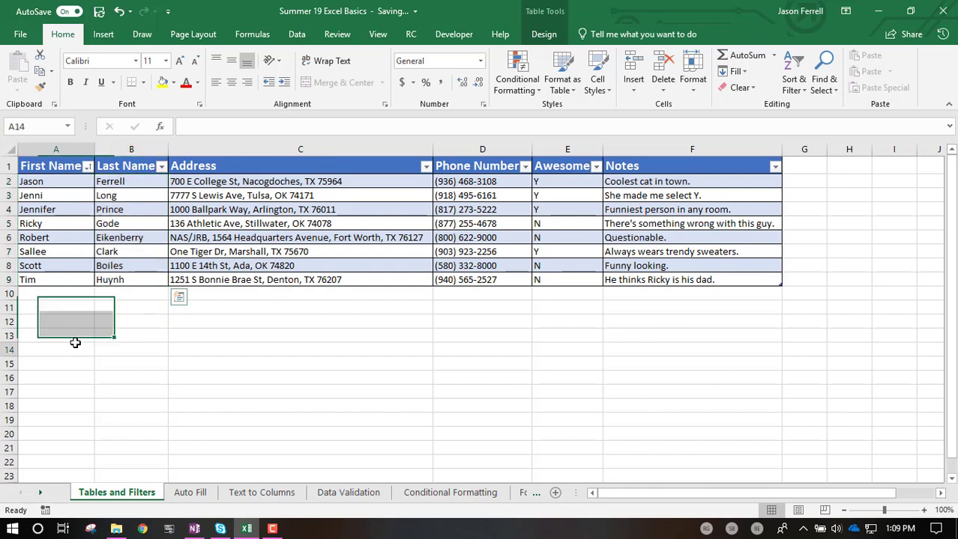
left_click(162, 167)
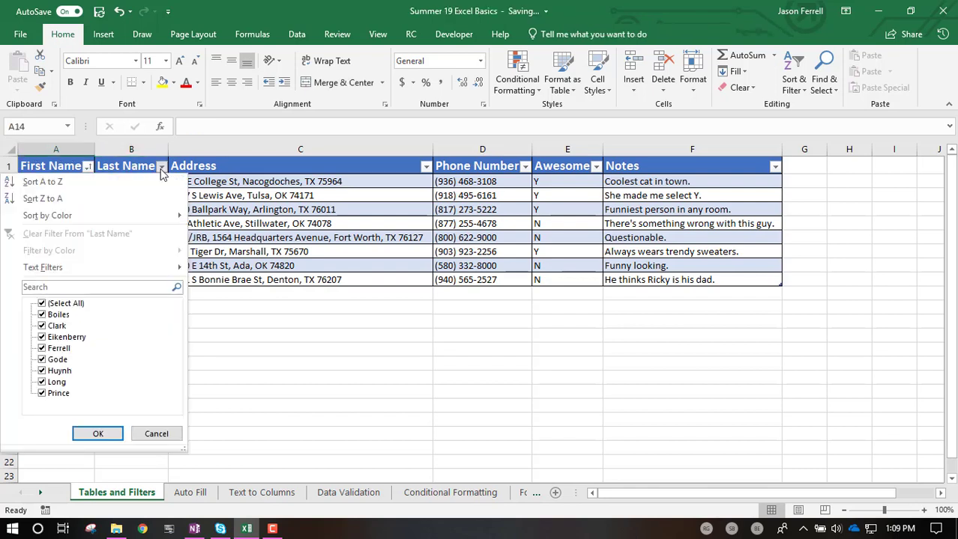
left_click(44, 182)
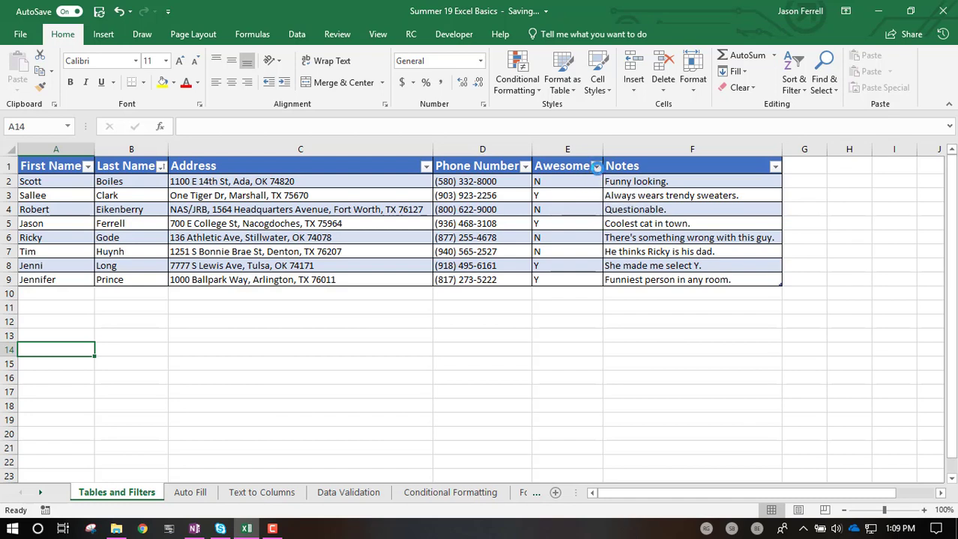
Filter the Awesome column to show only the contacts marked N and select their rows.
left_click(596, 168)
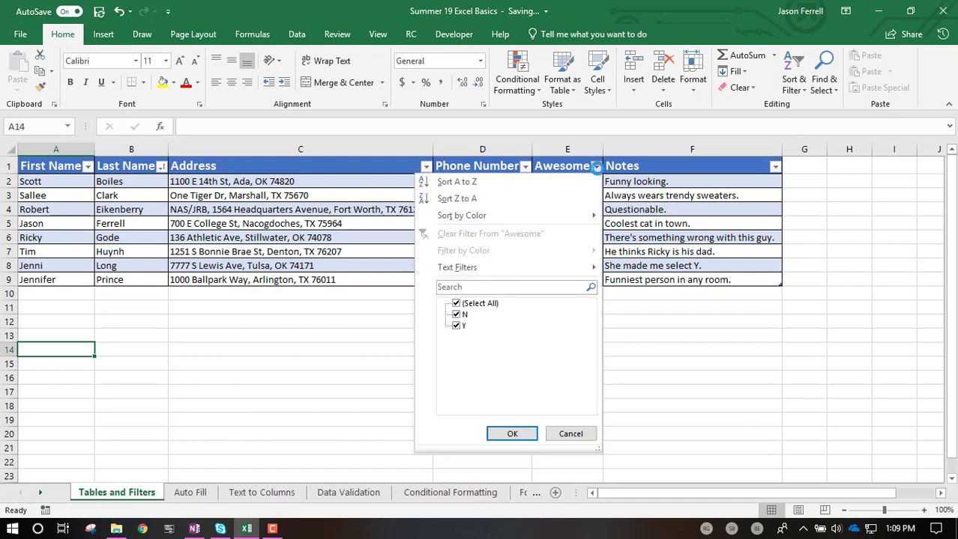
left_click(457, 327)
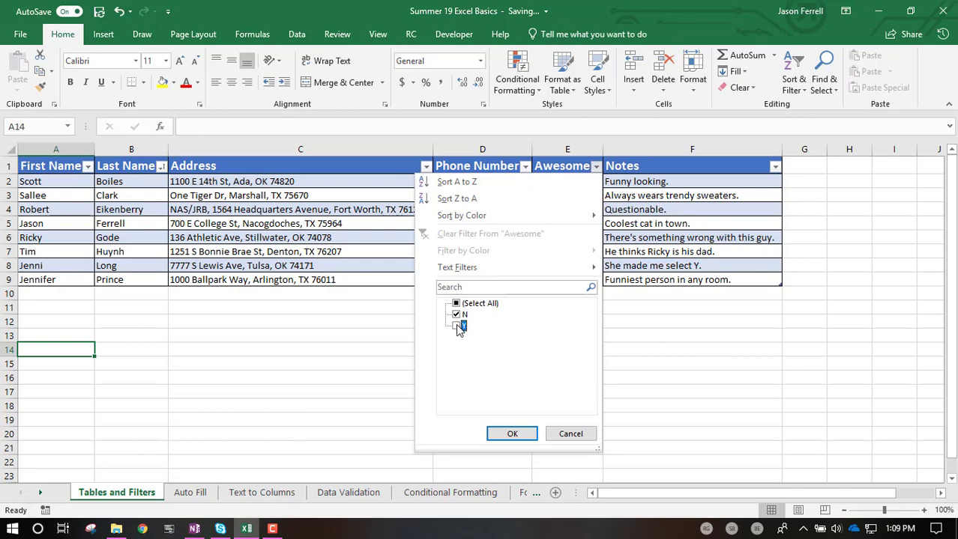
left_click(509, 435)
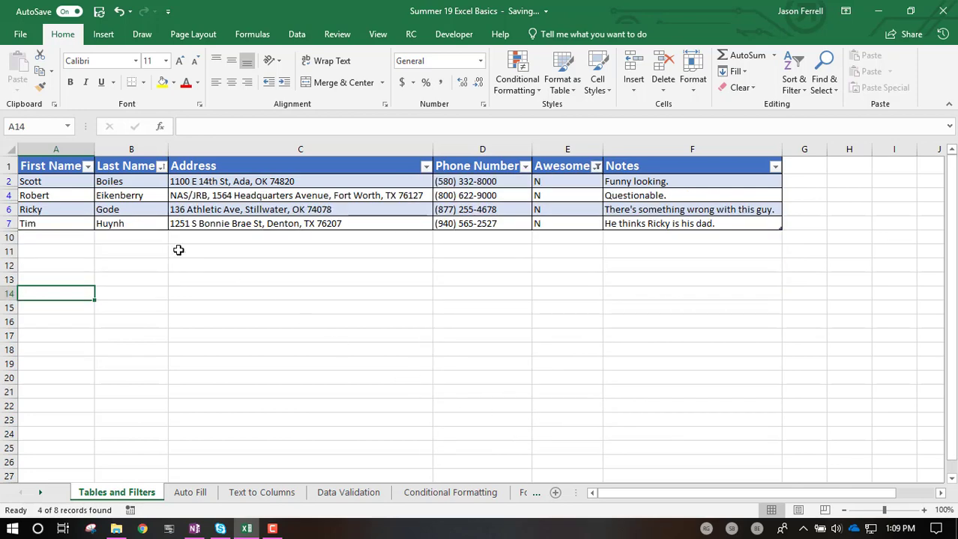
left_click_drag(56, 182, 697, 223)
left_click(513, 275)
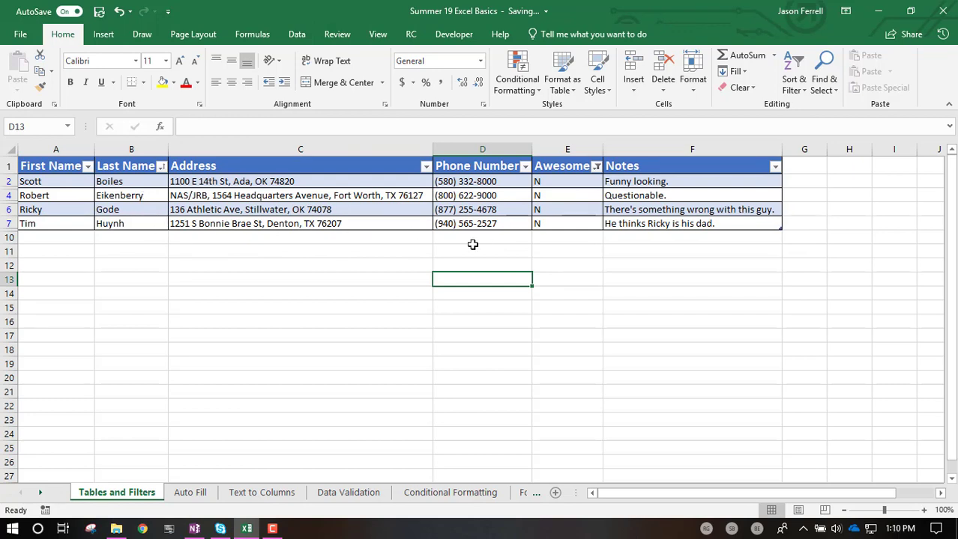
Change the Awesome column filter to show only the contacts marked Y.
left_click(596, 167)
left_click(460, 316)
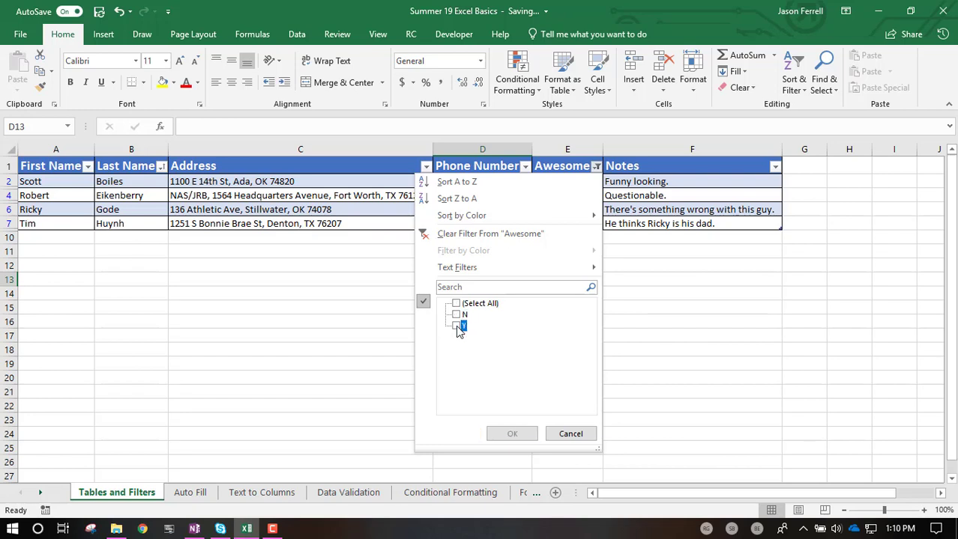
left_click(459, 327)
left_click(513, 434)
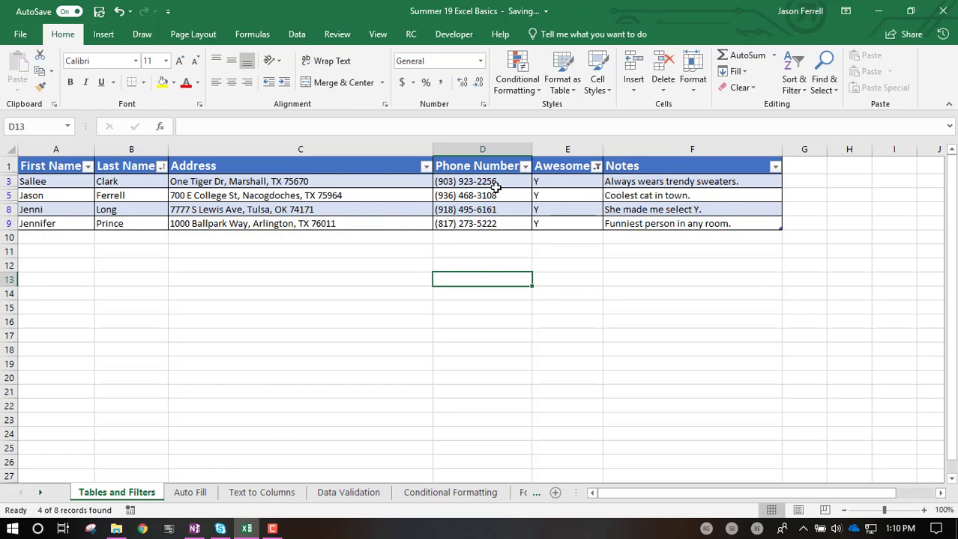
Include N alongside Y in the Awesome column filter to bring back all contacts.
left_click(595, 167)
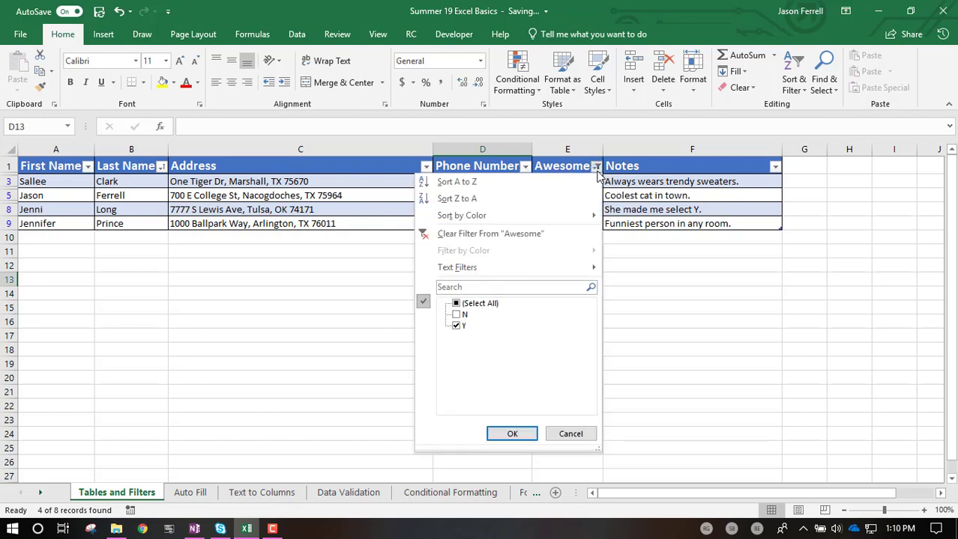
left_click(460, 316)
left_click(512, 436)
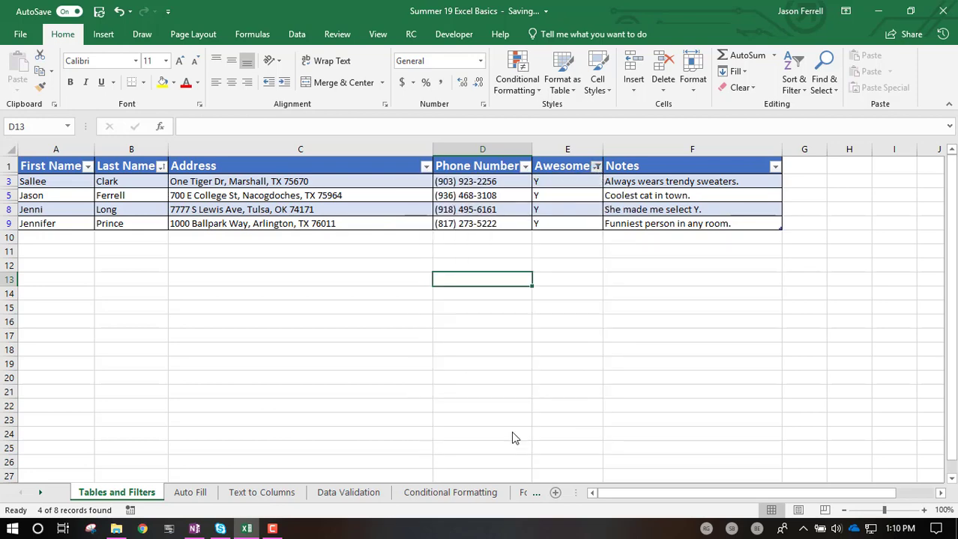